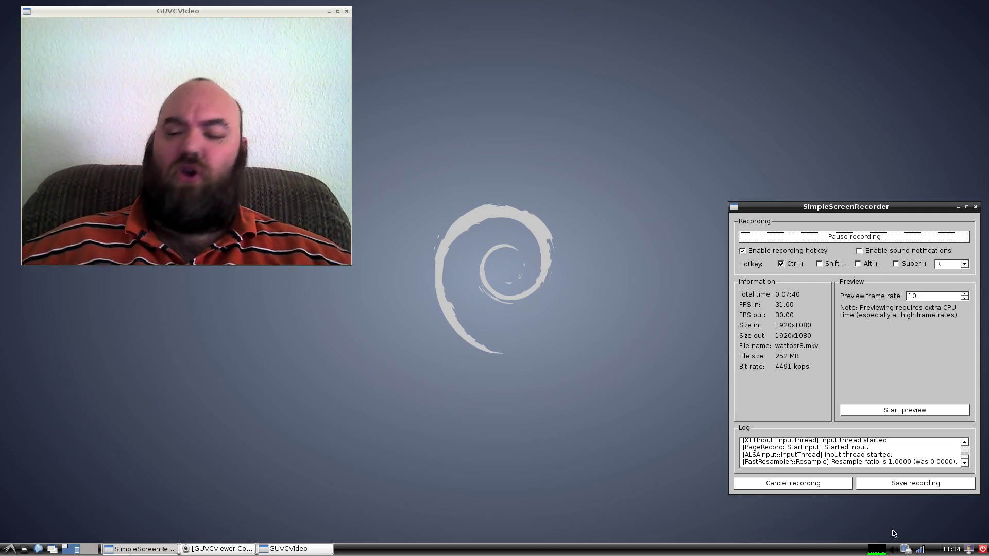
# Bring up the session logout options to review them, and cancel without ending the session.
pyautogui.click(982, 550)
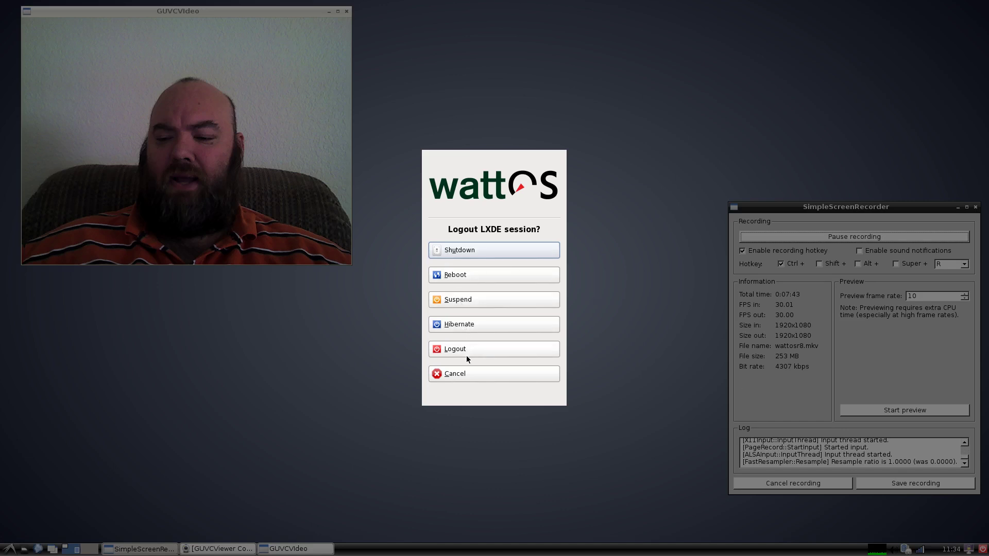
pyautogui.click(460, 378)
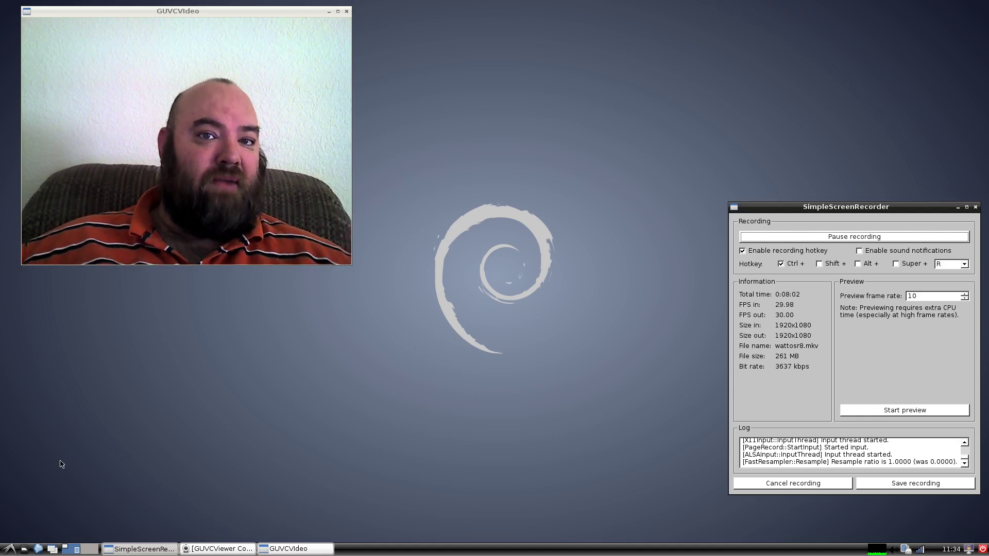
# Review the installed applications by category, including Accessories, Graphics, Internet, Sound & Video and System Tools.
pyautogui.click(7, 550)
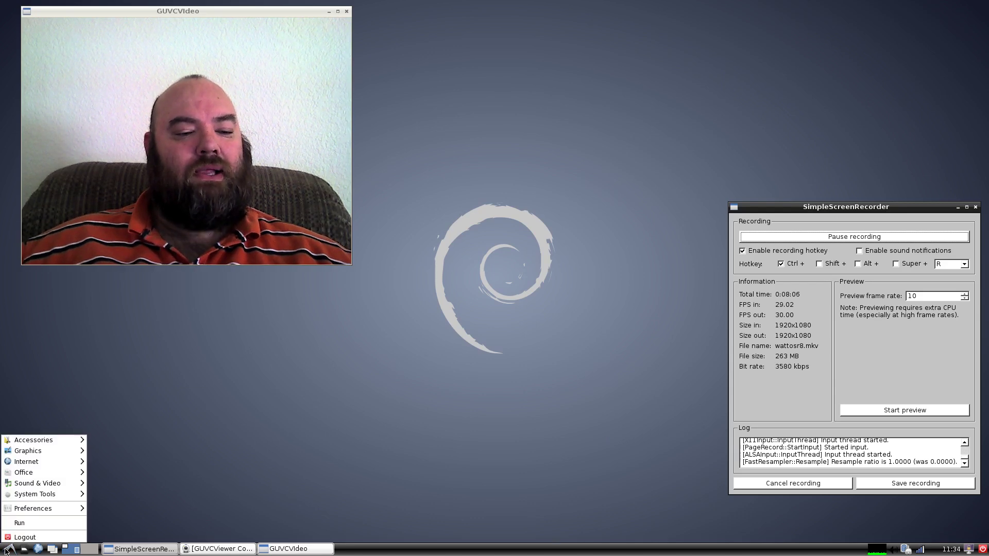
pyautogui.moveTo(31, 441)
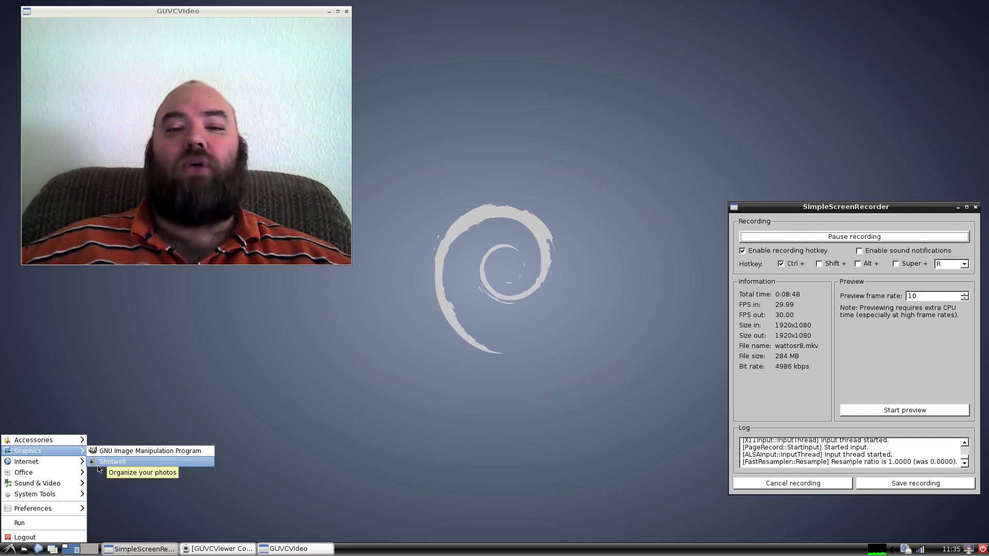
pyautogui.moveTo(58, 466)
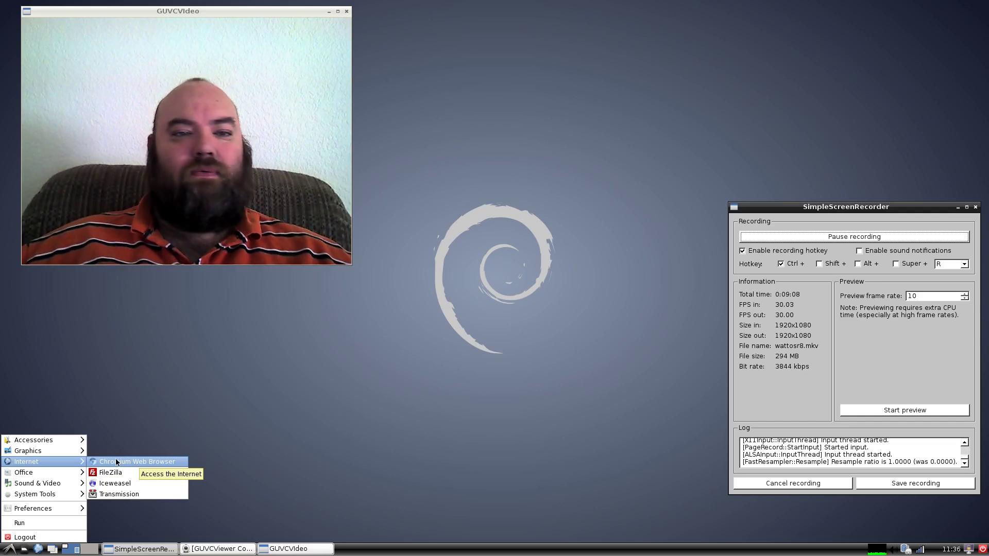
pyautogui.moveTo(25, 479)
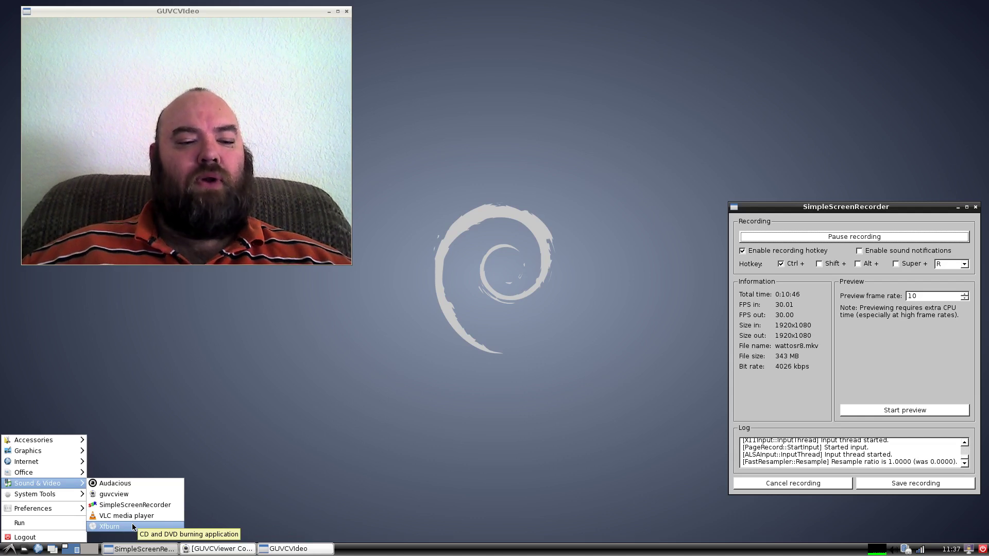
pyautogui.moveTo(61, 490)
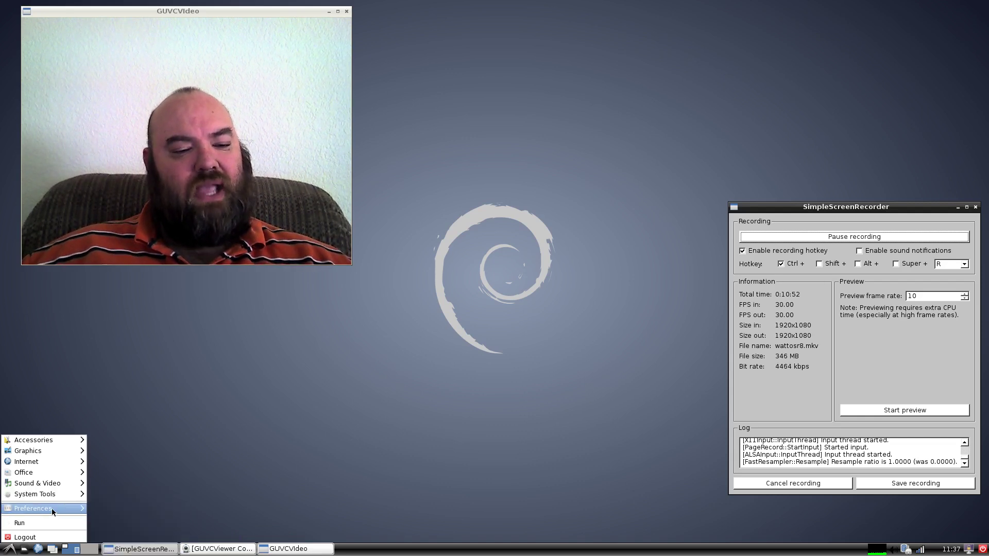
# Launch Synaptic Package Manager and authenticate by entering the account password.
pyautogui.moveTo(56, 508)
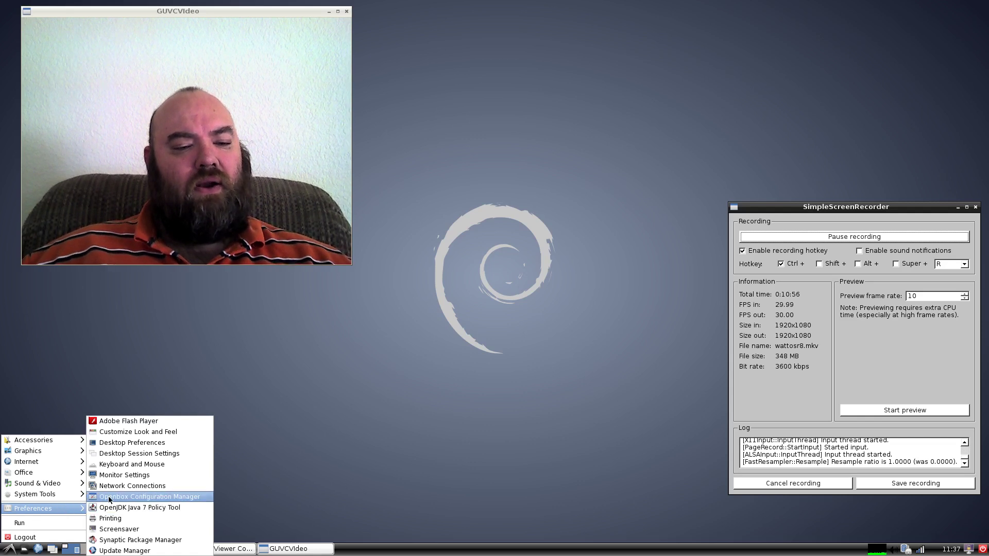
pyautogui.click(127, 541)
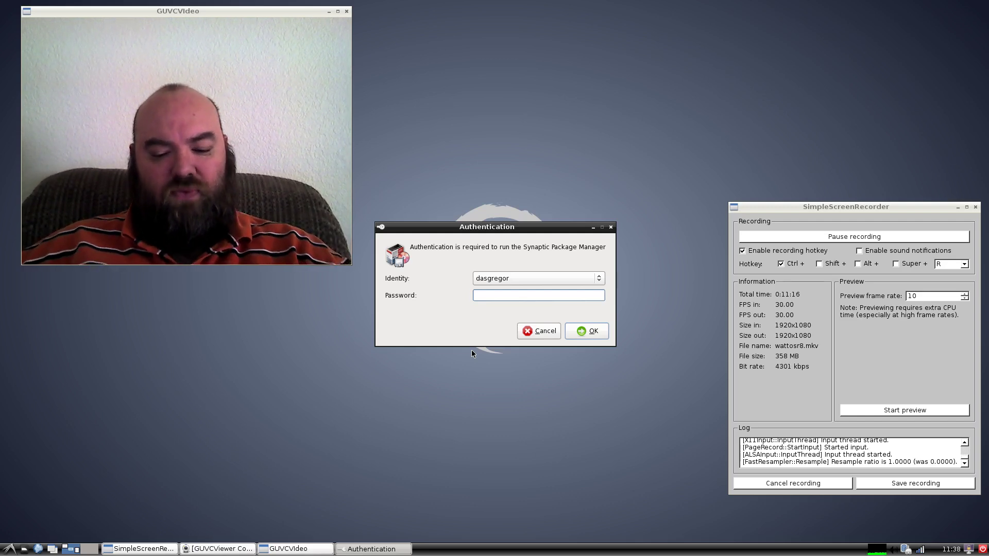
pyautogui.write('••••••')
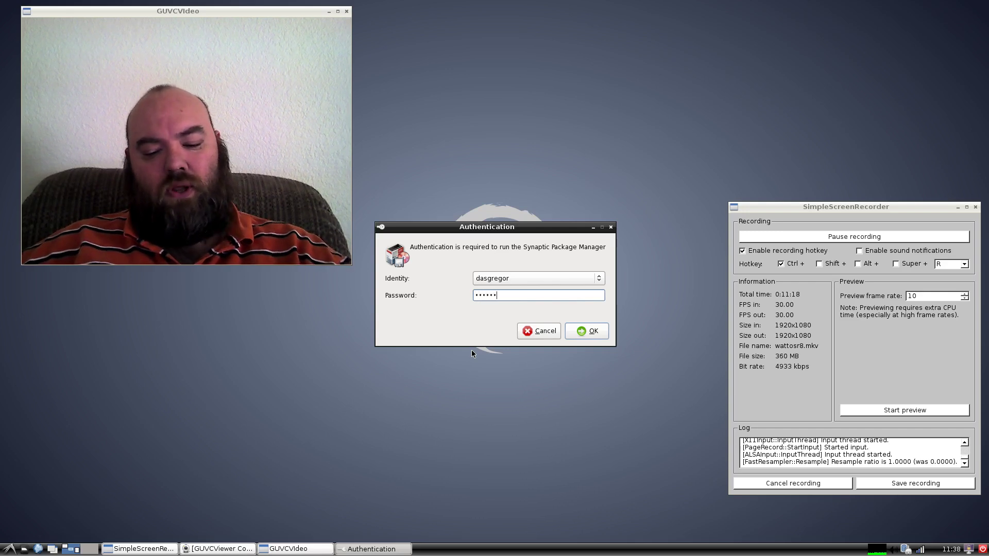
pyautogui.press('Return')
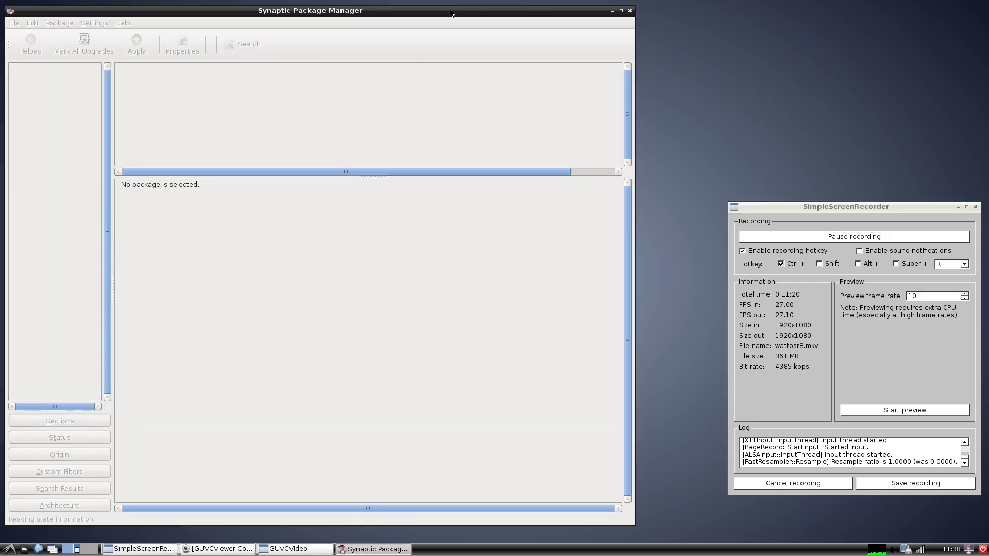
# Search package names for libreoffice, moving the Synaptic window clear of the webcam window.
pyautogui.moveTo(450, 12)
pyautogui.mouseDown()
pyautogui.moveTo(470, 17)
pyautogui.moveTo(466, 7)
pyautogui.mouseUp()
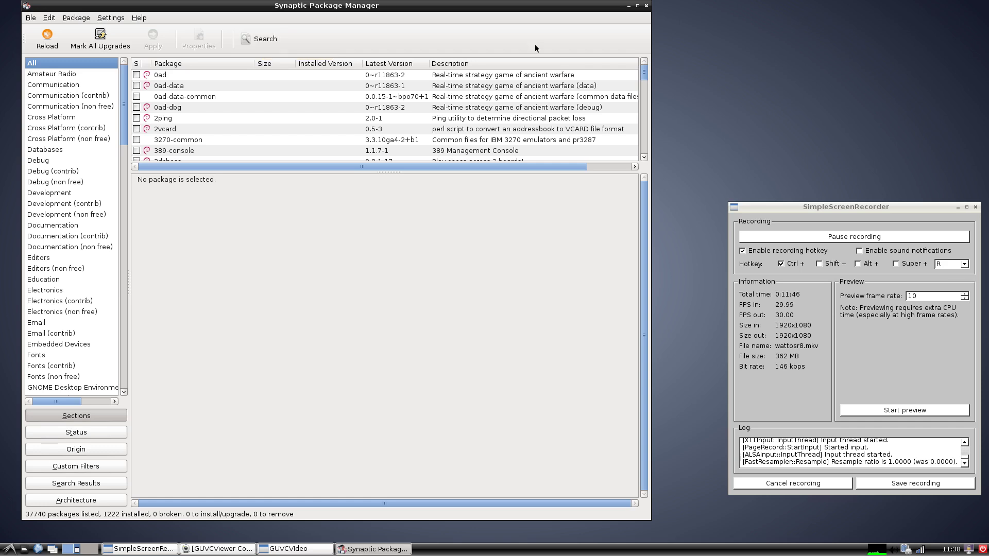
pyautogui.moveTo(393, 7); pyautogui.dragTo(533, 16)
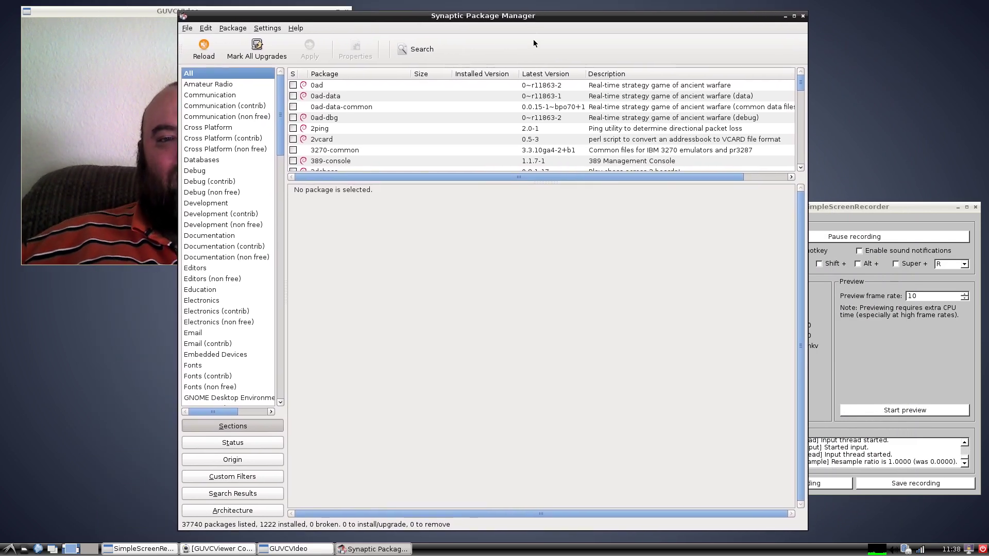
pyautogui.click(402, 52)
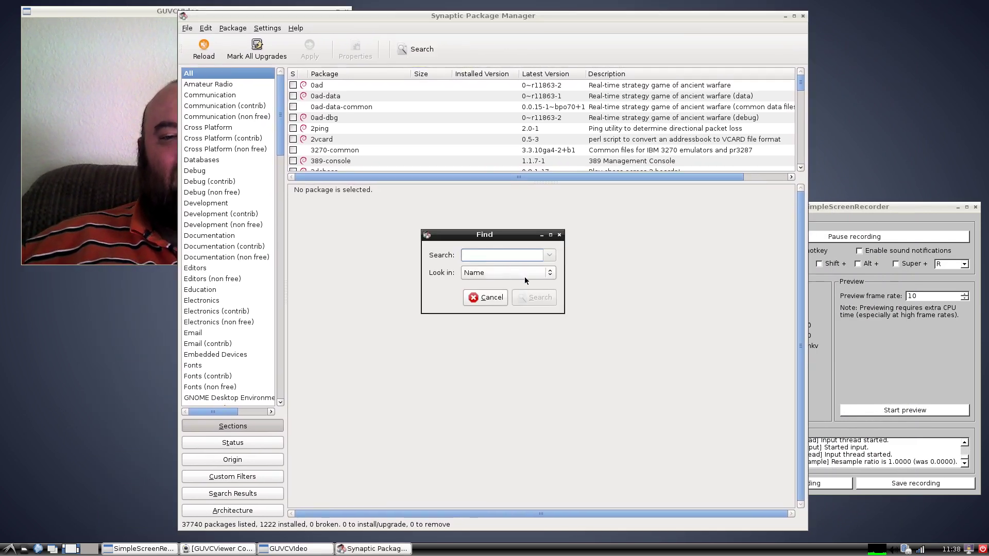
pyautogui.write('libre')
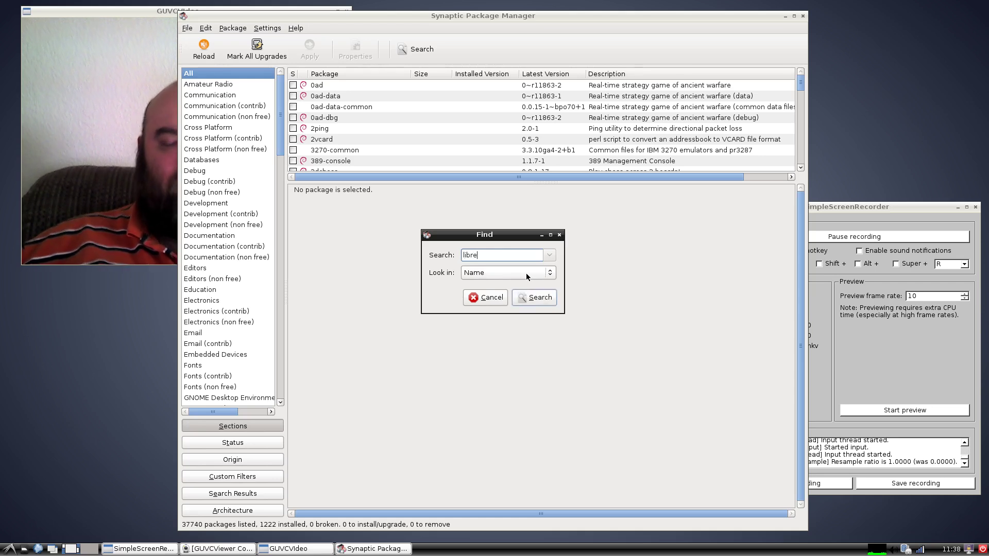
pyautogui.moveTo(480, 20); pyautogui.dragTo(654, 17)
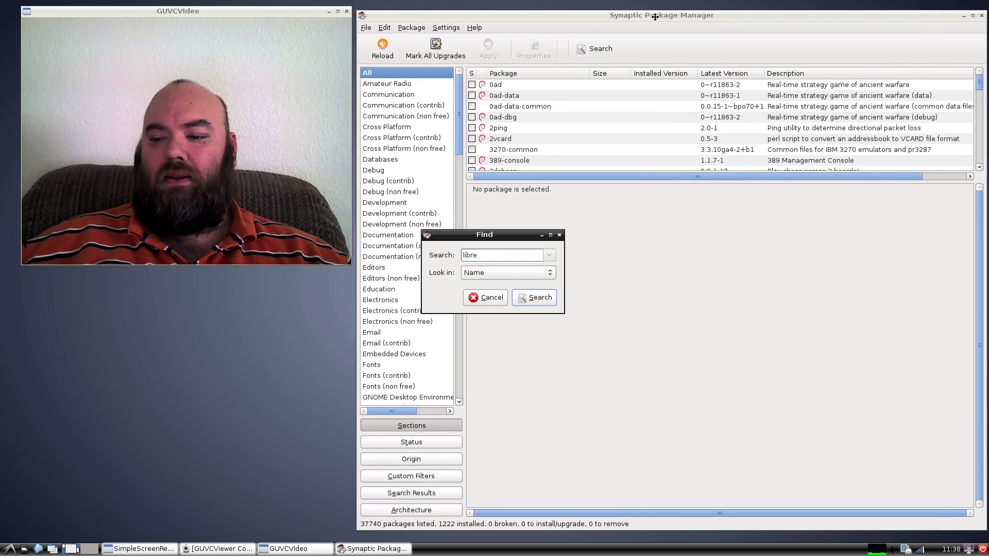
pyautogui.write('o')
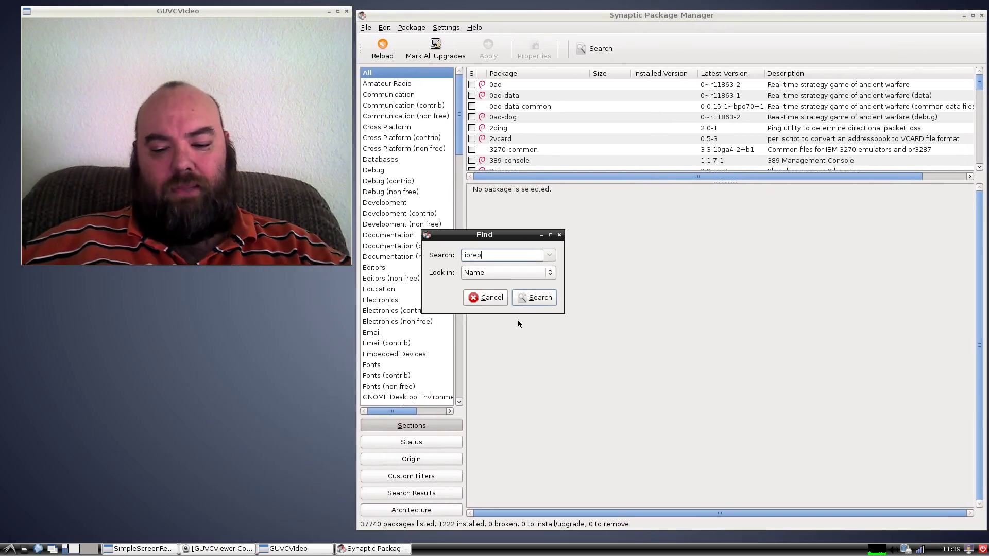
pyautogui.write('ffice')
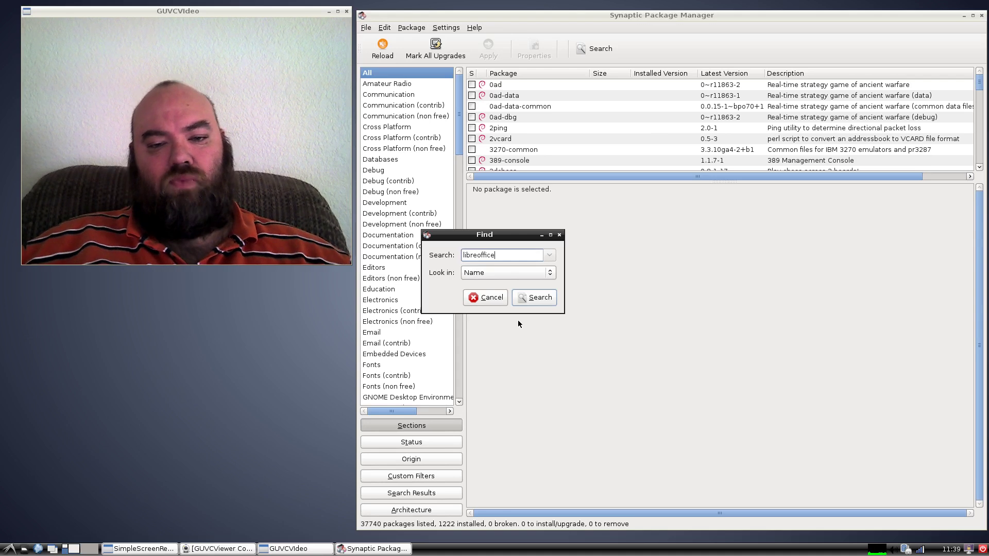
pyautogui.click(536, 298)
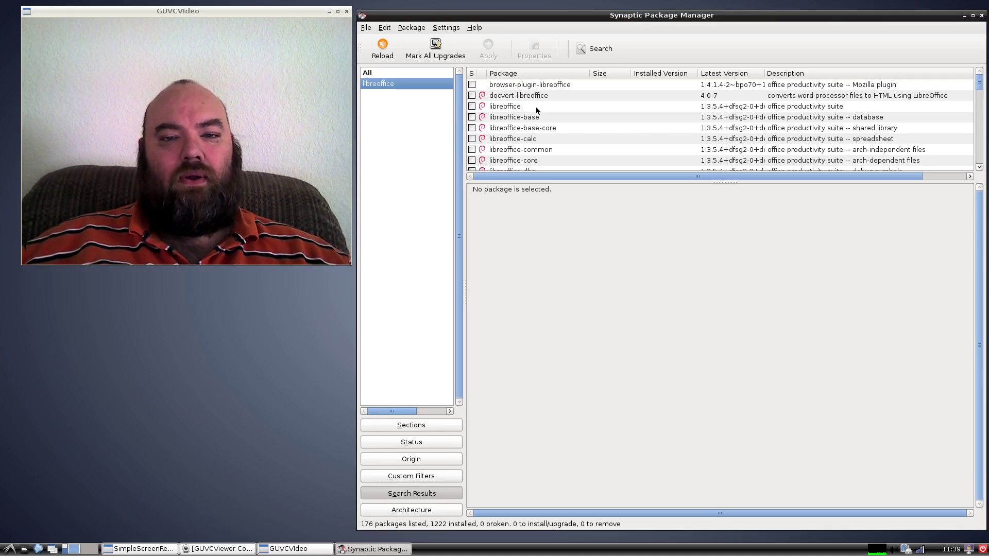
# Mark the libreoffice package for installation and accept the additional required changes.
pyautogui.click(507, 109)
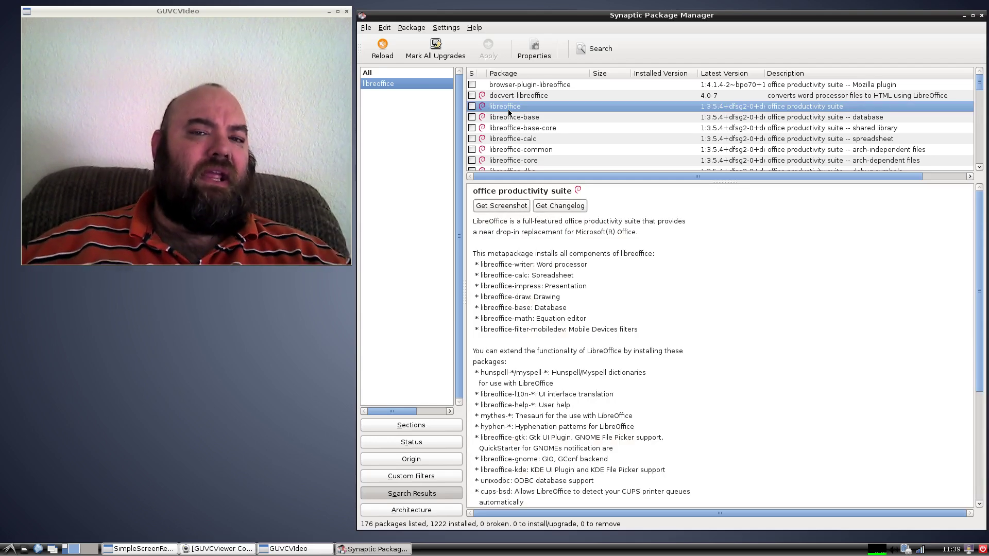
pyautogui.click(471, 107)
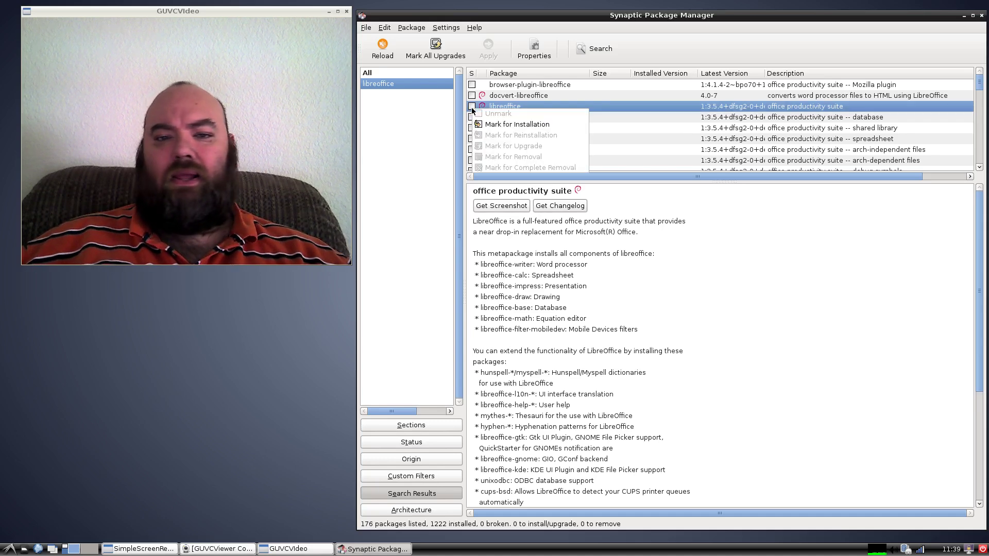
pyautogui.click(497, 125)
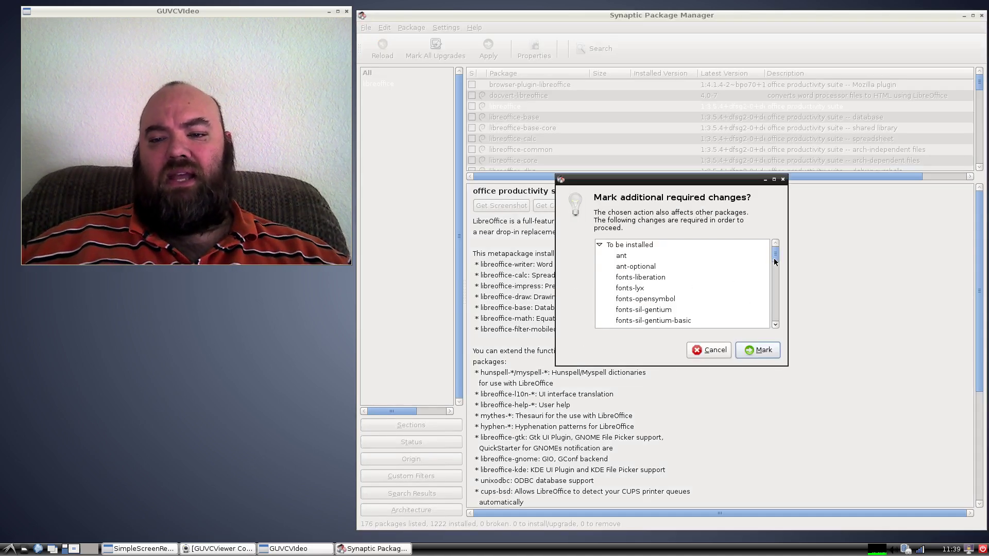
pyautogui.moveTo(776, 255); pyautogui.dragTo(777, 322)
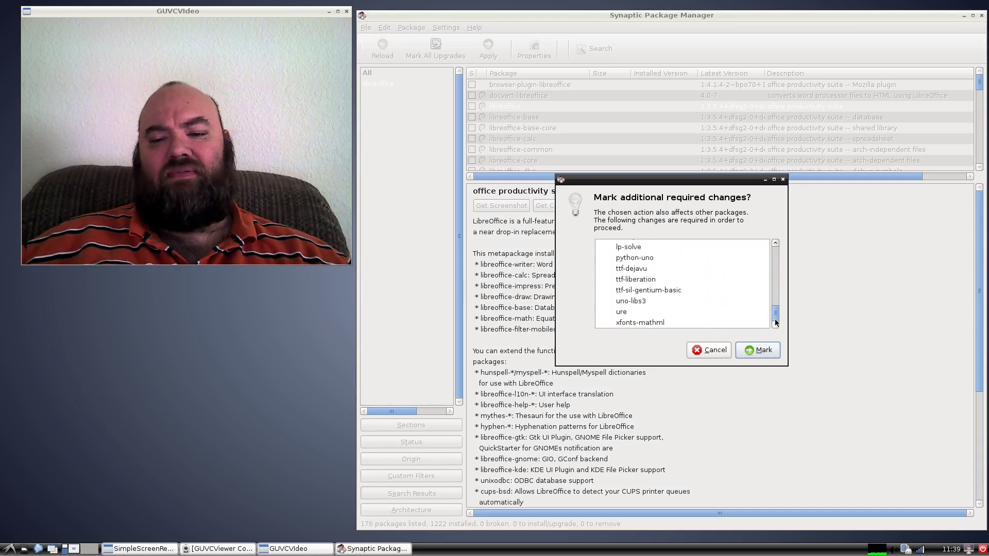
pyautogui.click(764, 352)
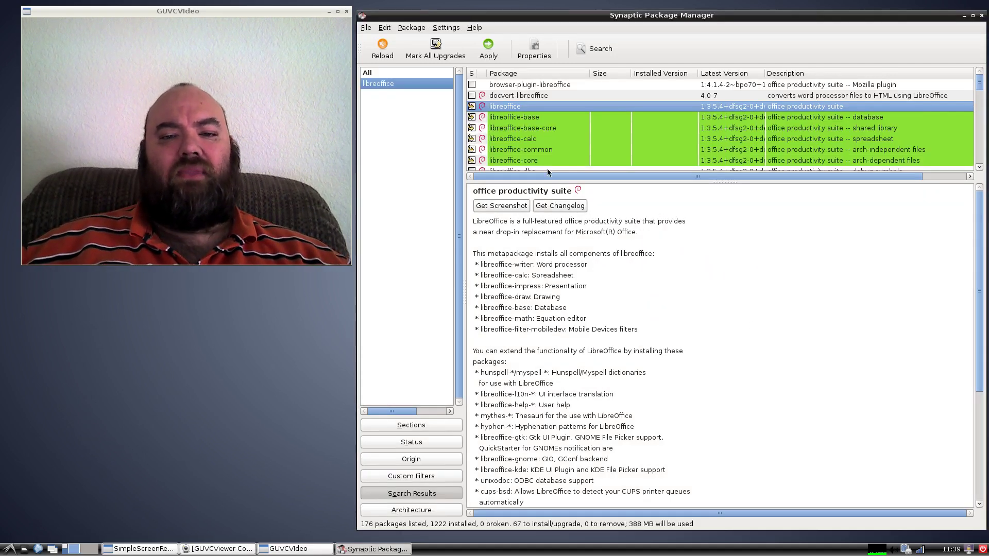
# Look through the install and unchanged groups in the change summary and try to apply the marked LibreOffice installation.
pyautogui.click(499, 55)
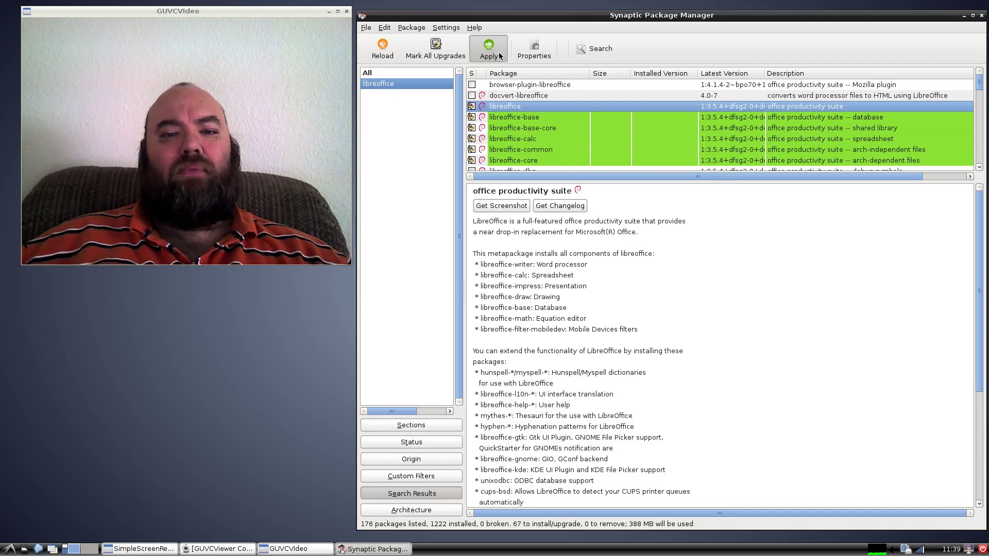
pyautogui.click(585, 234)
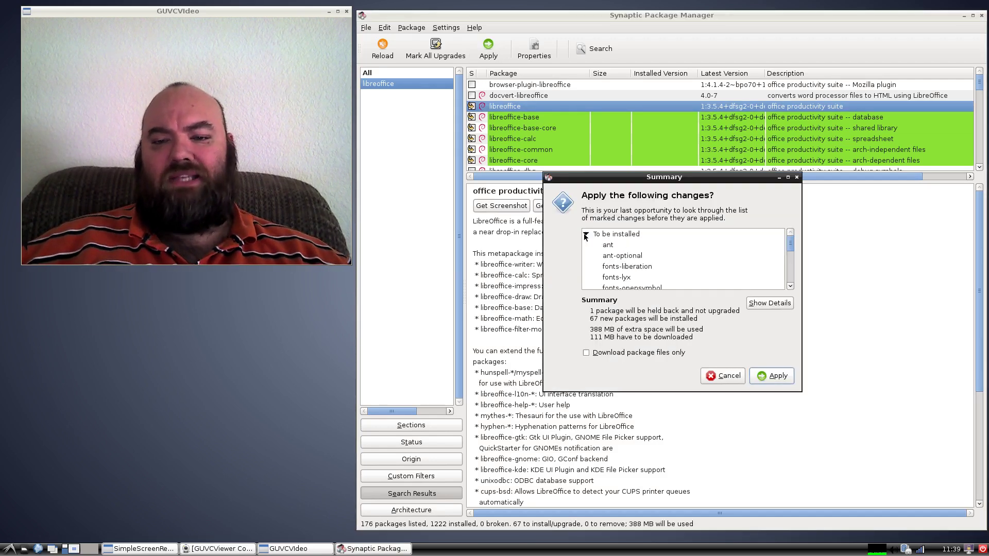
pyautogui.moveTo(790, 246); pyautogui.dragTo(774, 208)
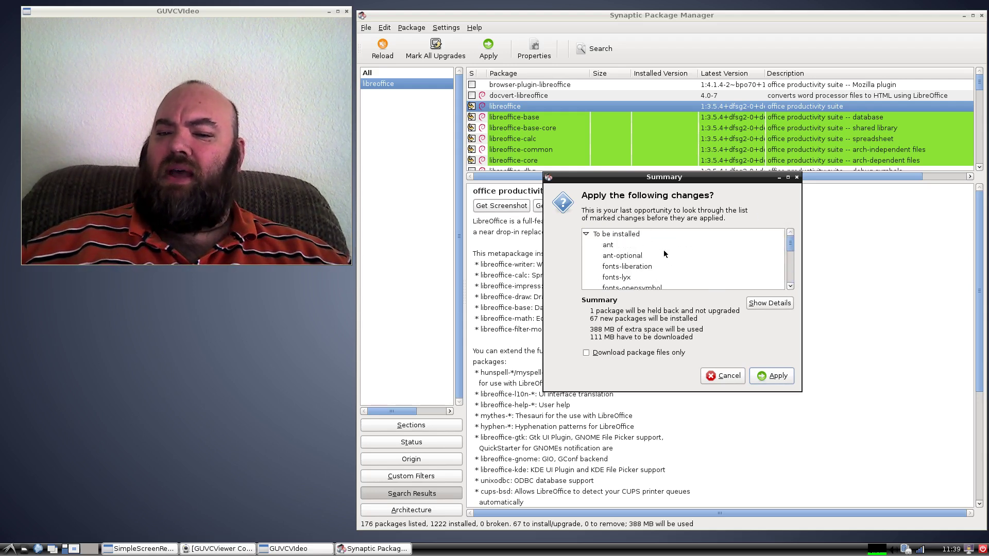
pyautogui.click(586, 234)
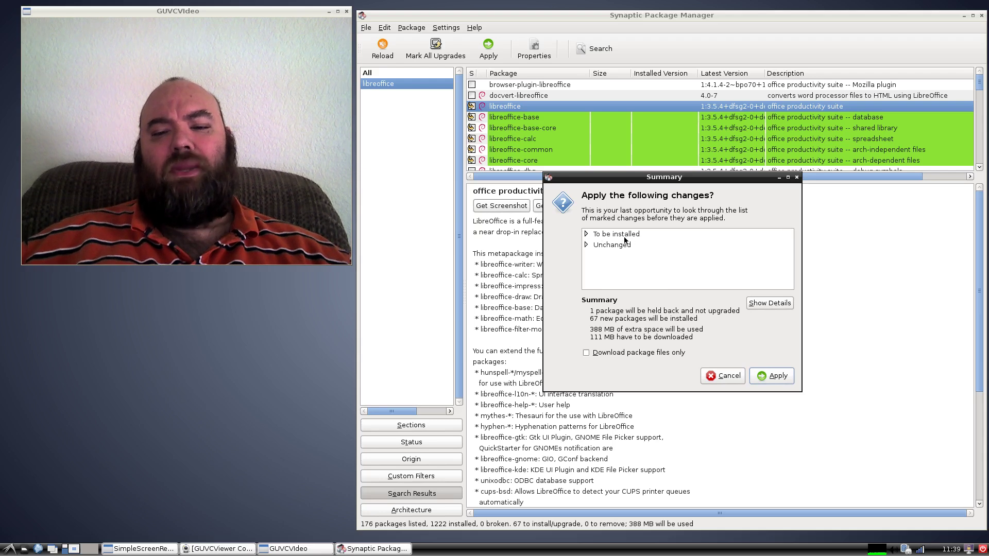
pyautogui.click(585, 245)
pyautogui.click(586, 245)
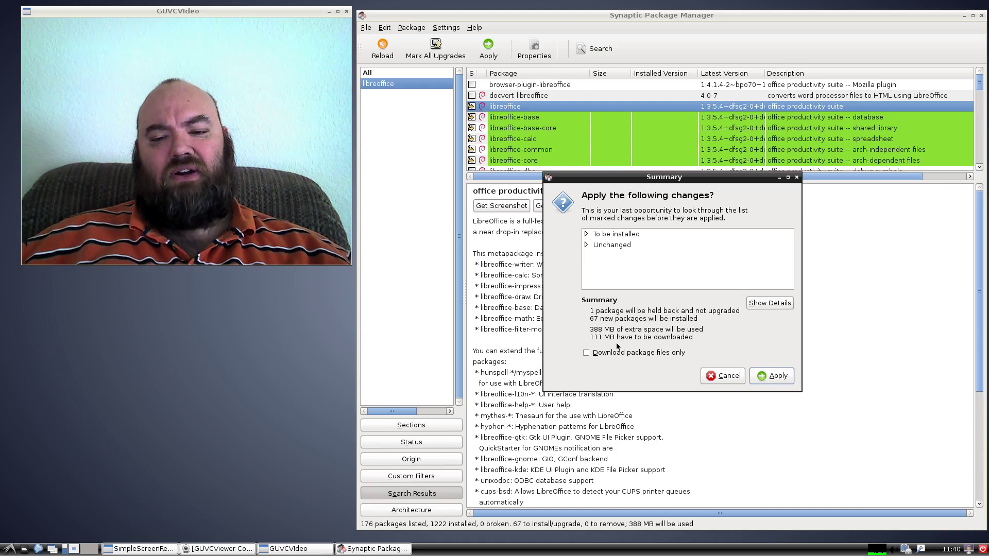
pyautogui.click(774, 376)
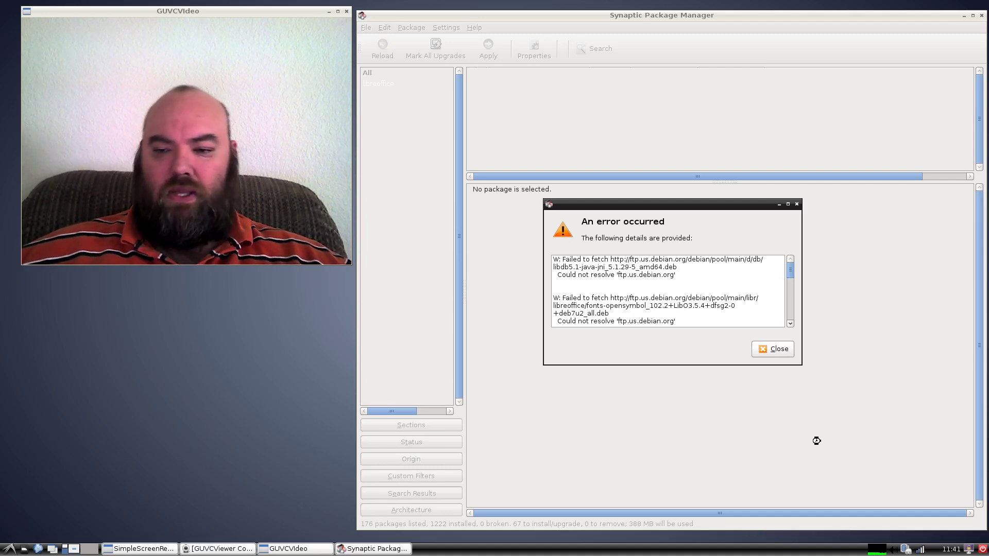
pyautogui.click(775, 350)
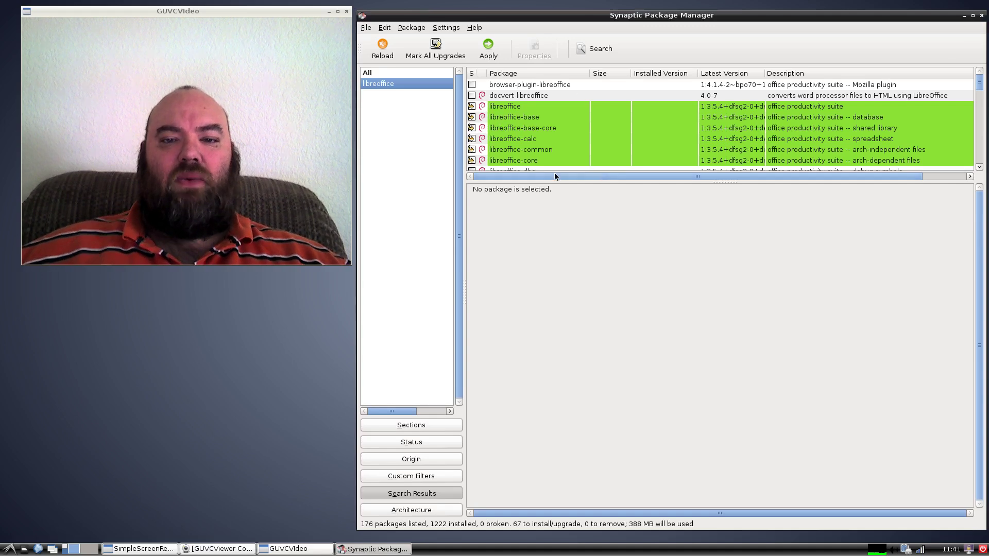
# Apply the marked LibreOffice packages again, expanding the individual file progress and installation details.
pyautogui.click(488, 49)
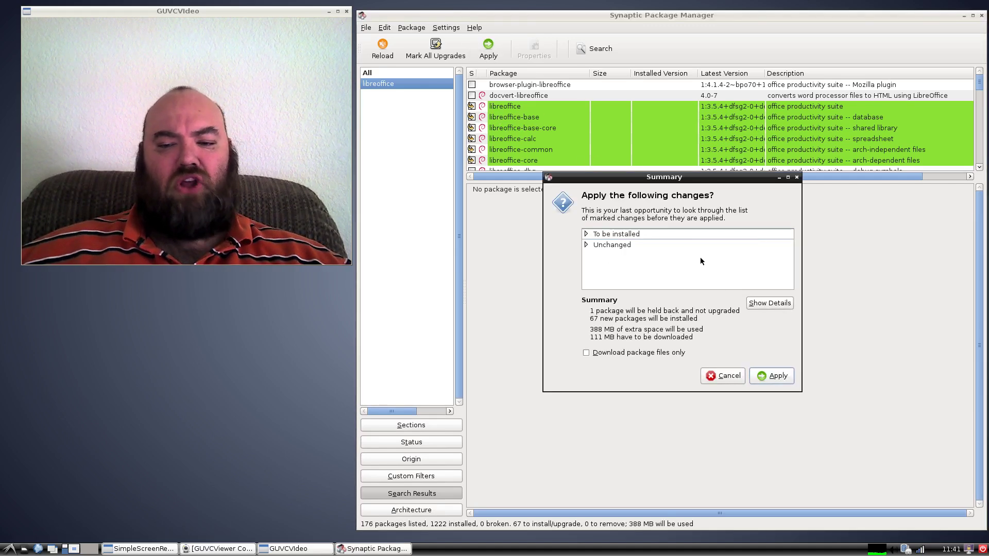
pyautogui.click(771, 375)
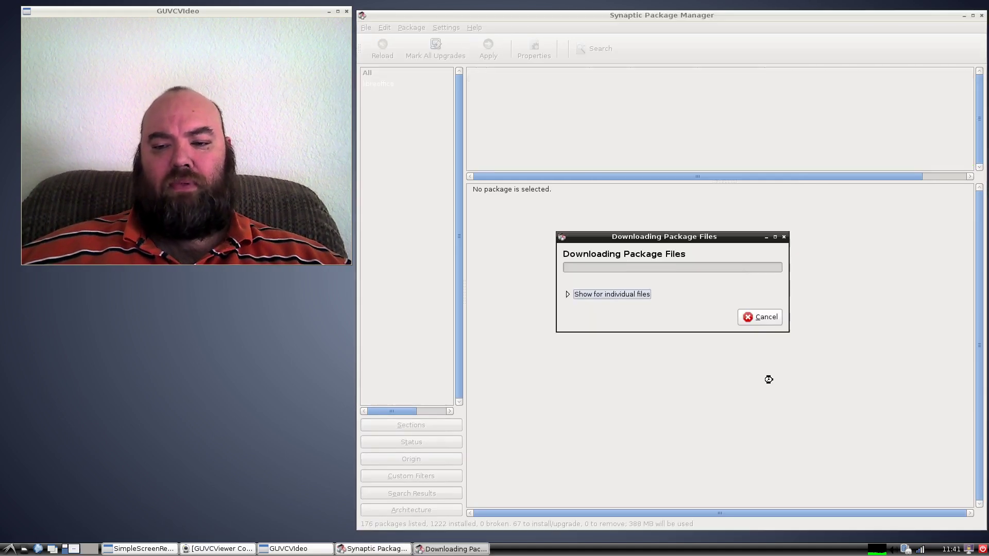
pyautogui.click(568, 294)
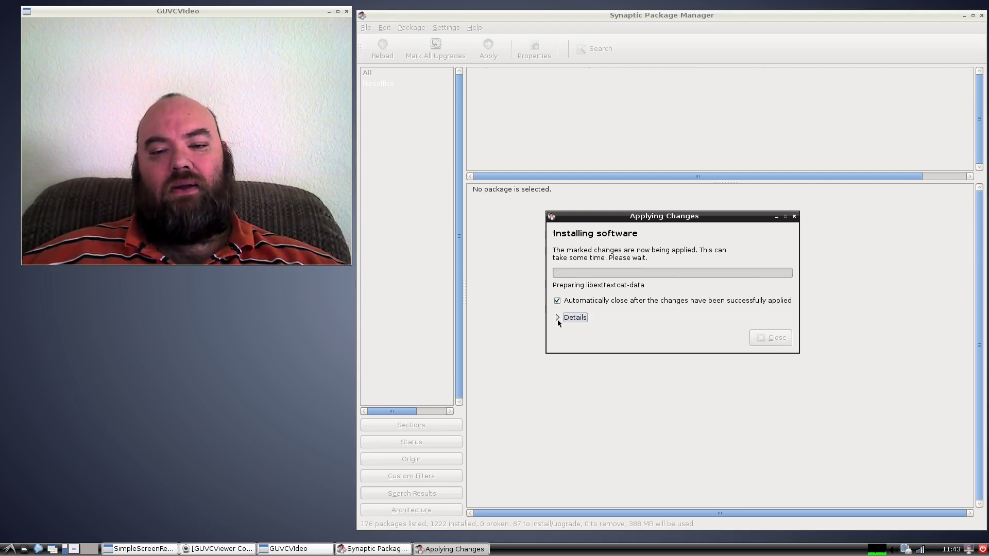
pyautogui.click(558, 318)
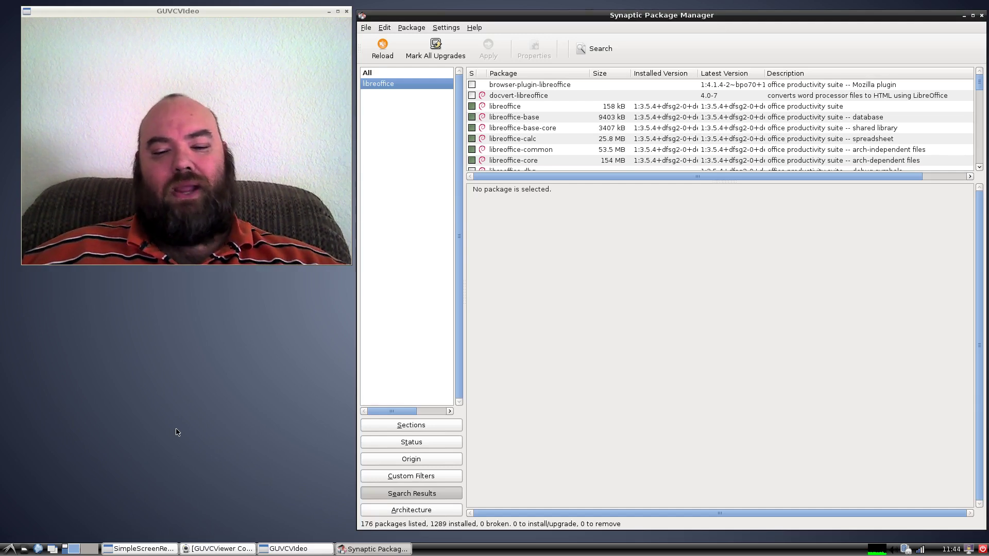
# Launch the main LibreOffice application, minimize Synaptic, and place the LibreOffice window beside the webcam window.
pyautogui.click(9, 549)
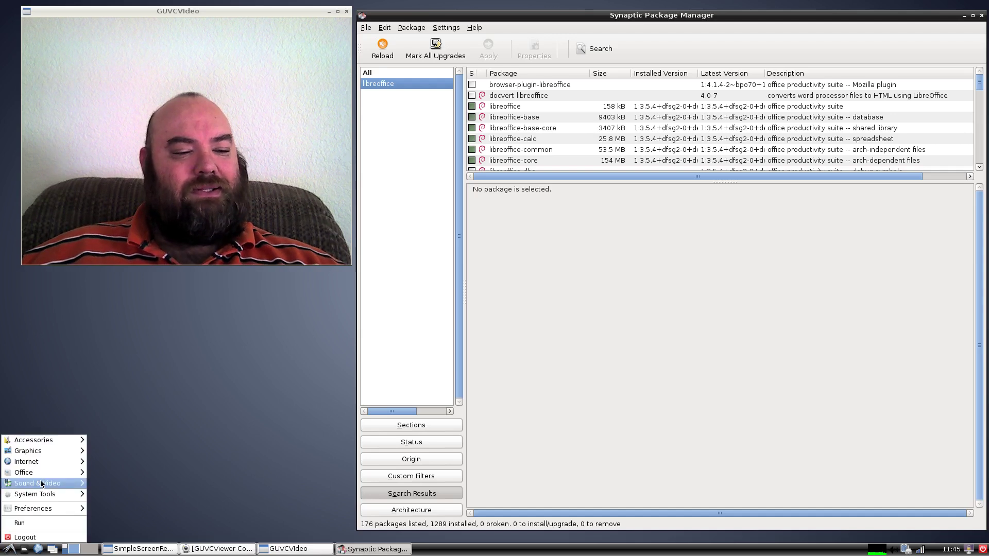
pyautogui.moveTo(39, 470)
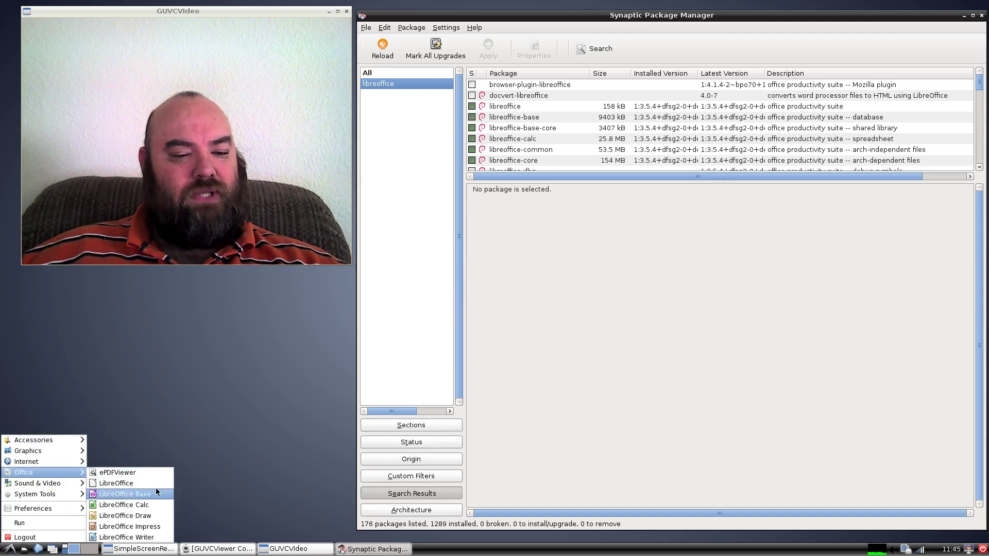
pyautogui.click(136, 486)
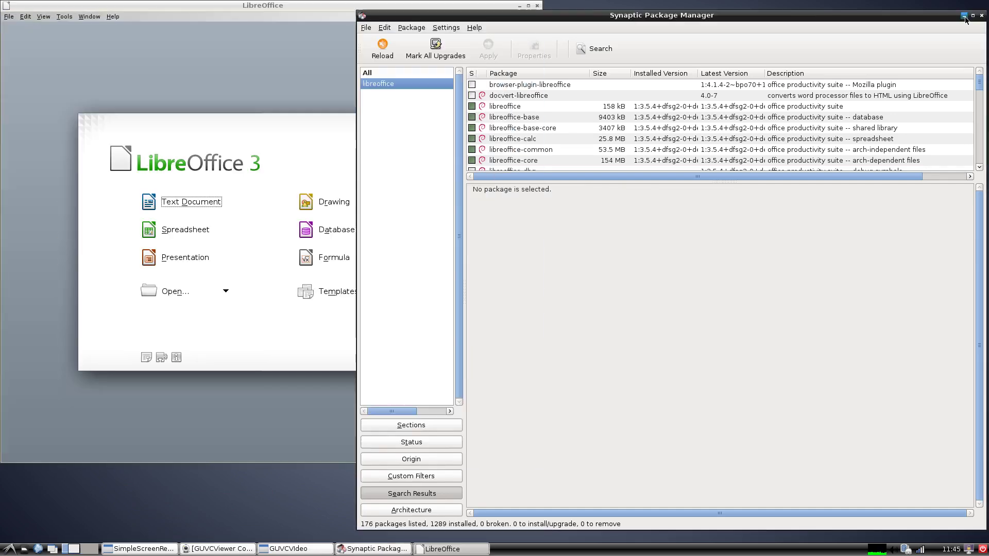
pyautogui.click(964, 16)
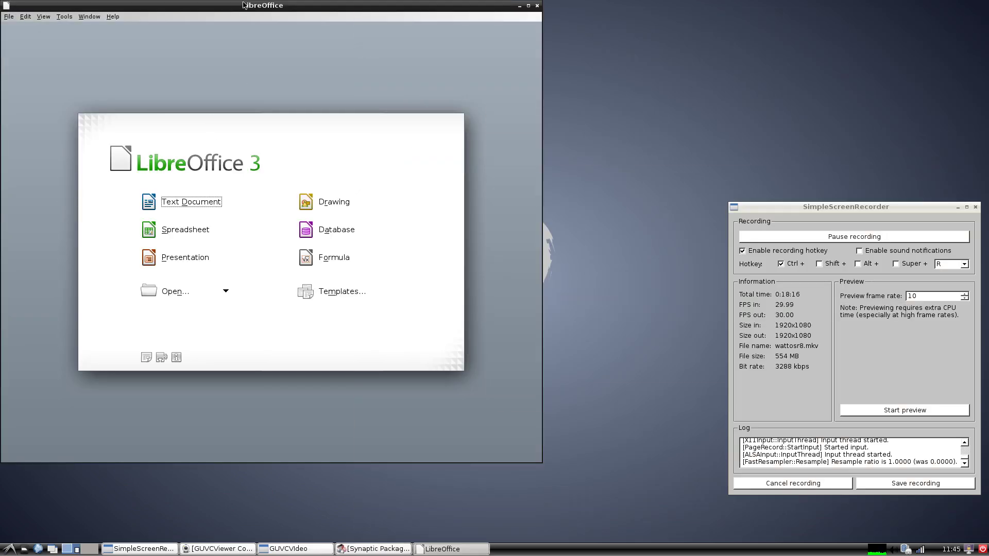
pyautogui.moveTo(244, 6); pyautogui.dragTo(620, 7)
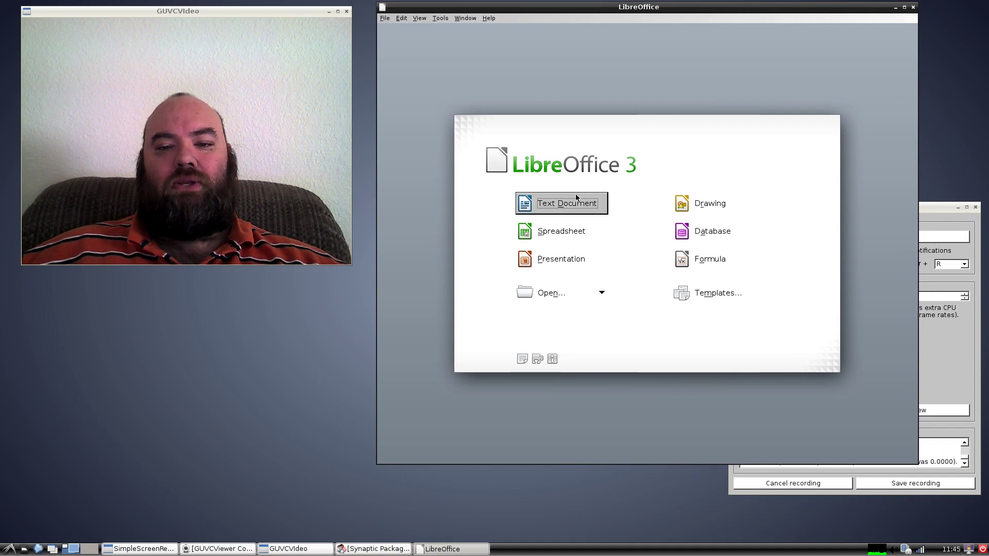